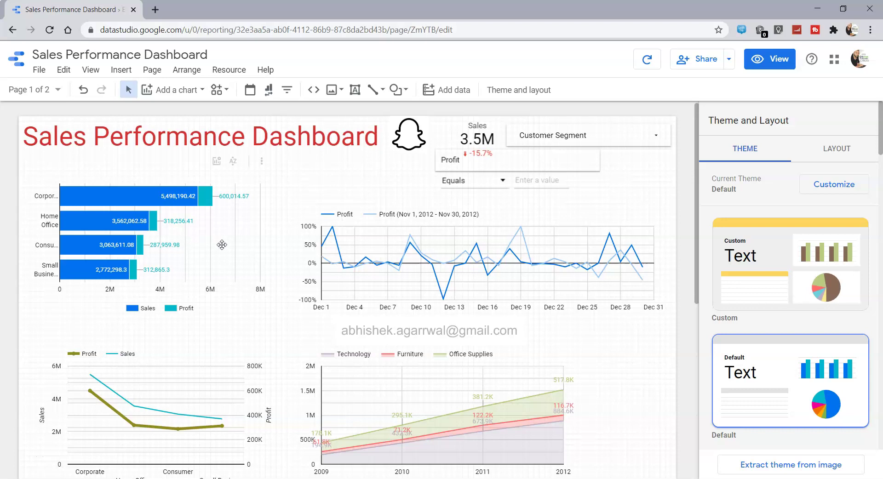
# Scroll through the Sales Performance Dashboard to review its charts
pyautogui.scroll(-5, 333, 362)
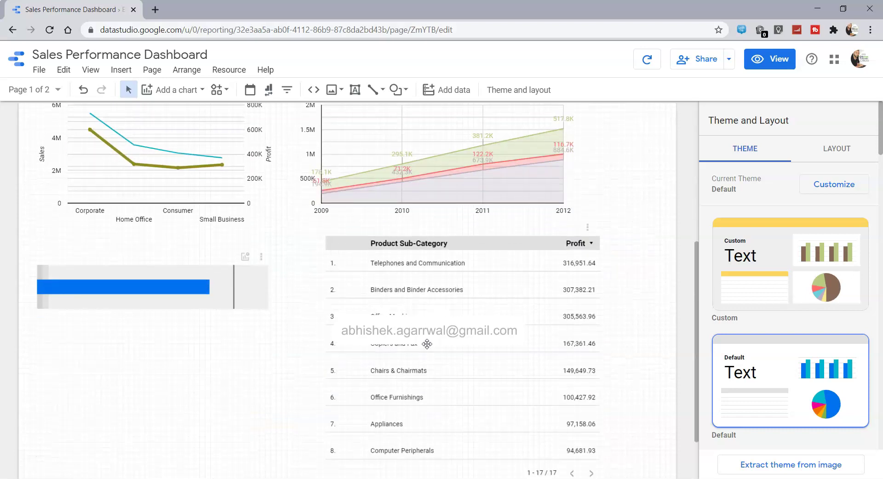
pyautogui.scroll(5, 322, 349)
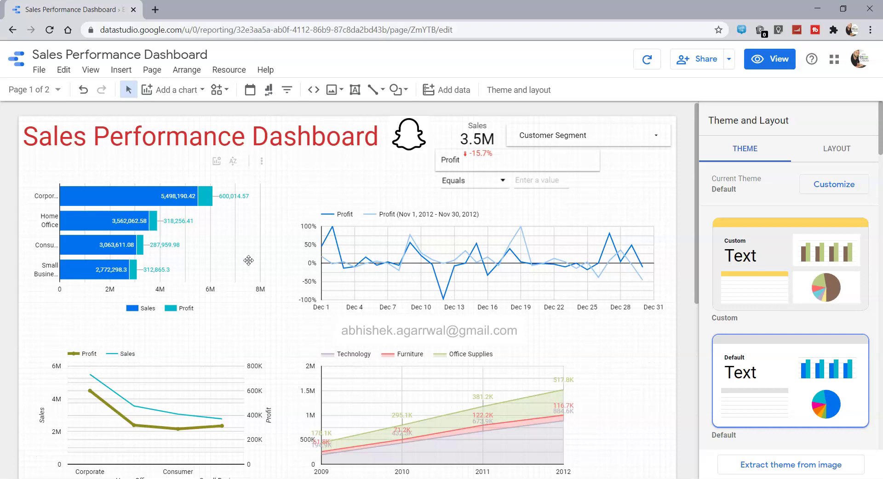
# Sort the customer-segment bar chart by Sales in ascending order
pyautogui.click(224, 254)
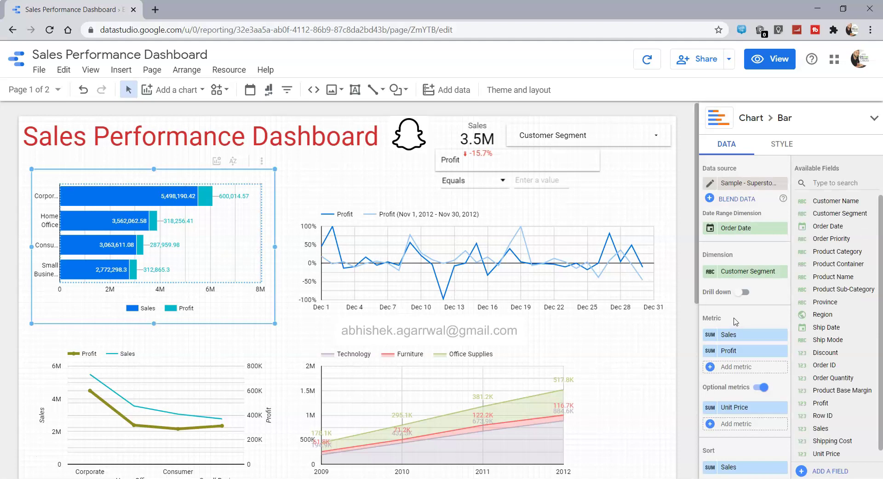
pyautogui.scroll(-2, 733, 322)
pyautogui.scroll(-2, 734, 322)
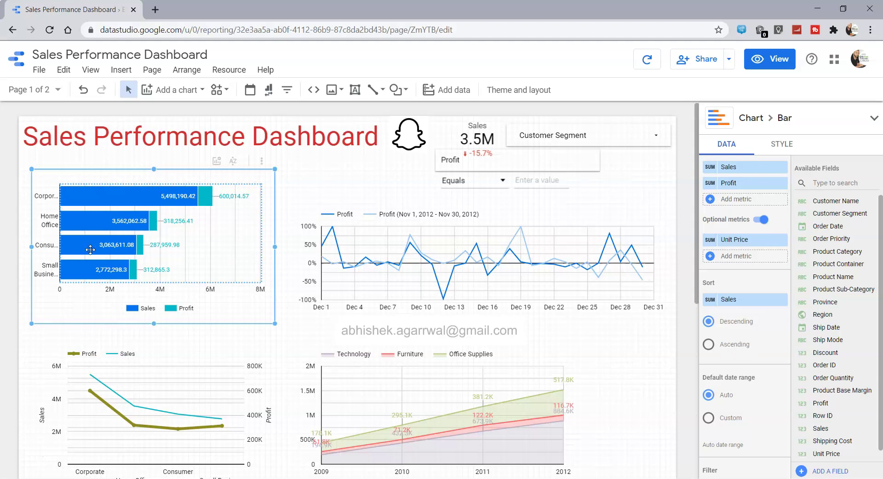
pyautogui.click(721, 347)
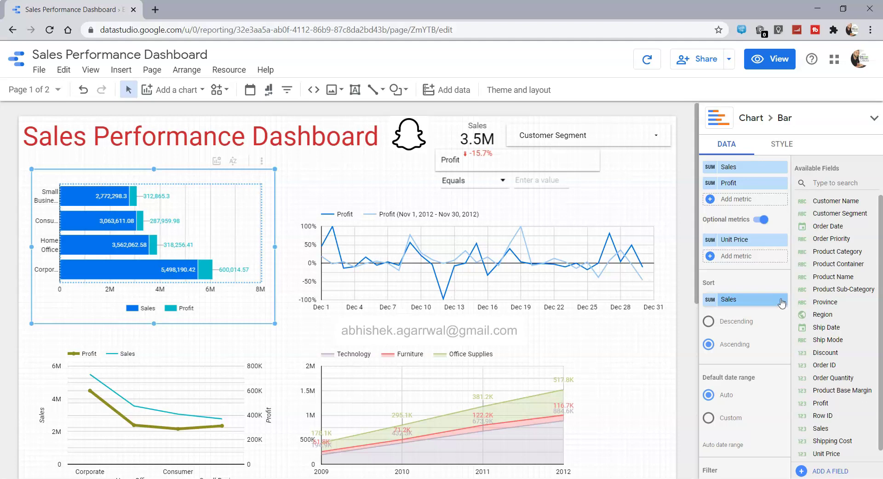
# Change the bar chart's sort field to Profit, descending, with Corporate first
pyautogui.click(736, 299)
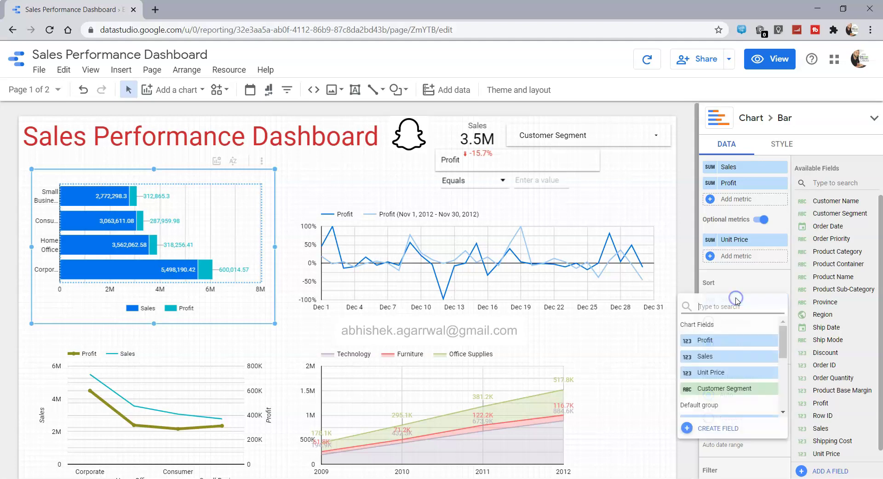
pyautogui.click(726, 341)
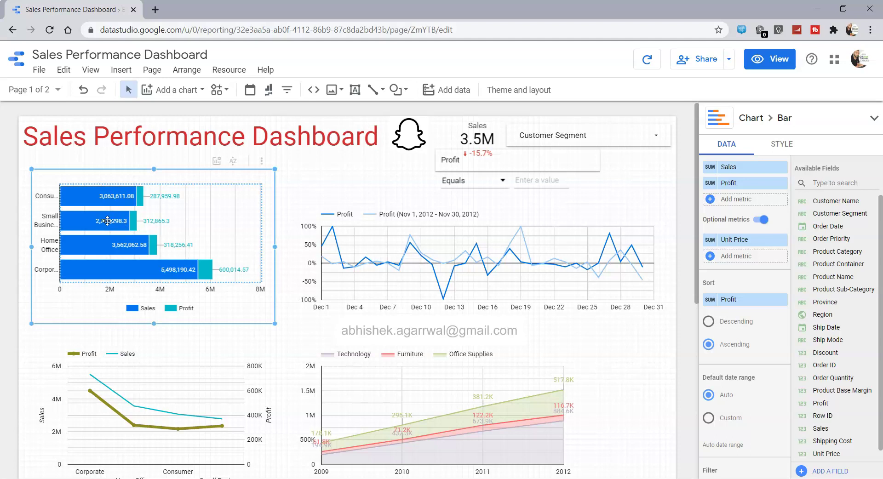
pyautogui.click(718, 321)
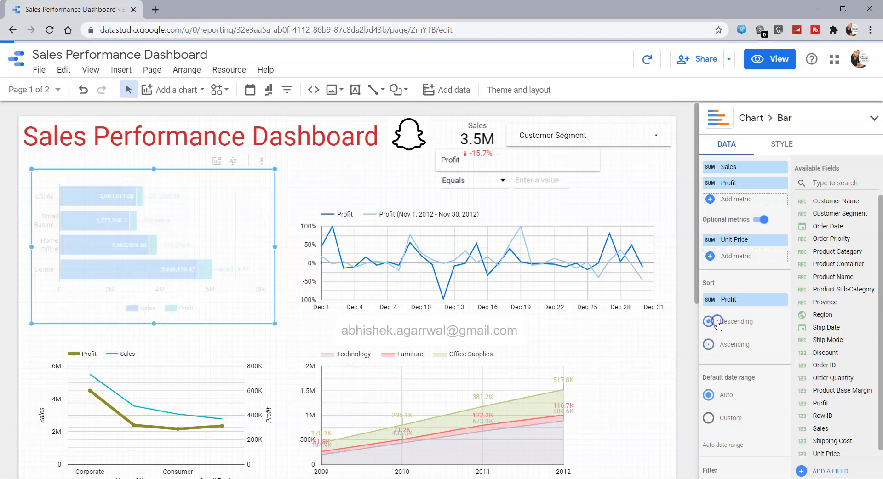
pyautogui.click(727, 345)
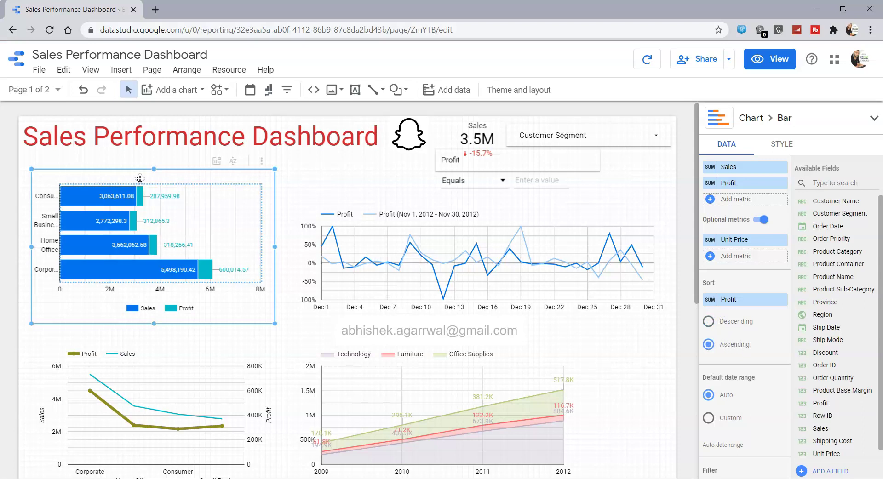
pyautogui.click(733, 323)
pyautogui.scroll(-4, 733, 323)
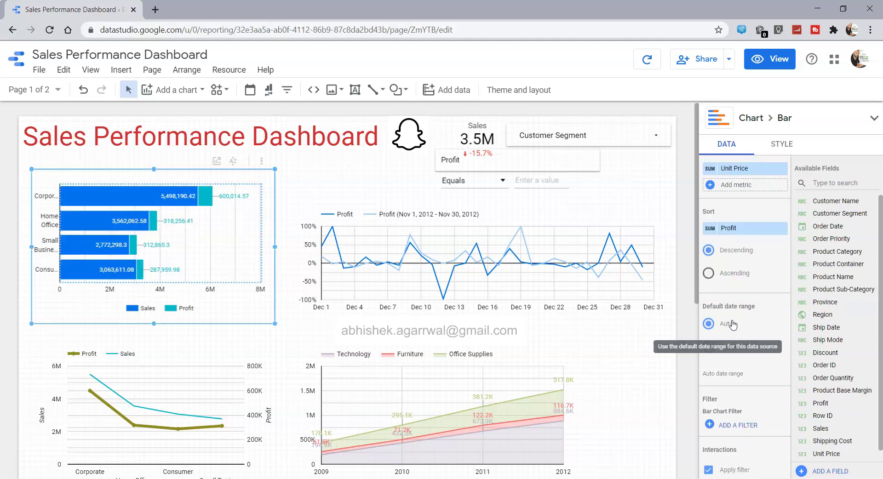
pyautogui.scroll(-1, 733, 324)
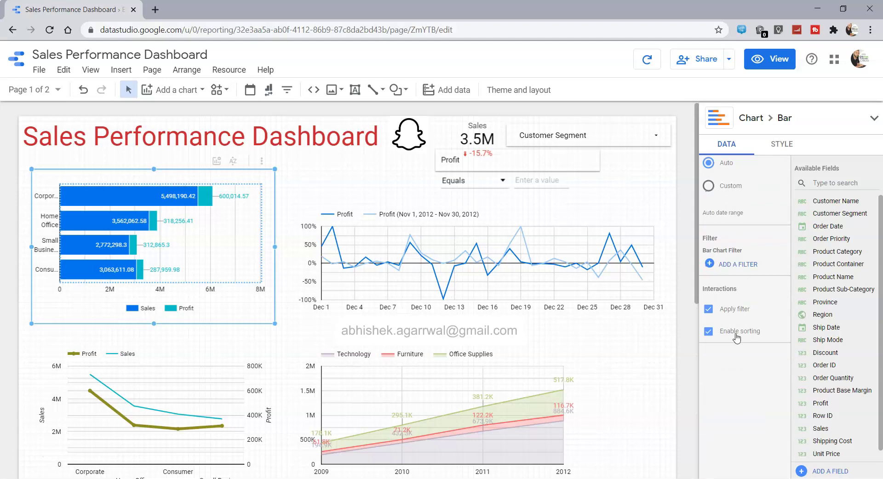
# In view mode, sort the bar chart by Sales, highest first
pyautogui.click(775, 61)
pyautogui.moveTo(335, 207)
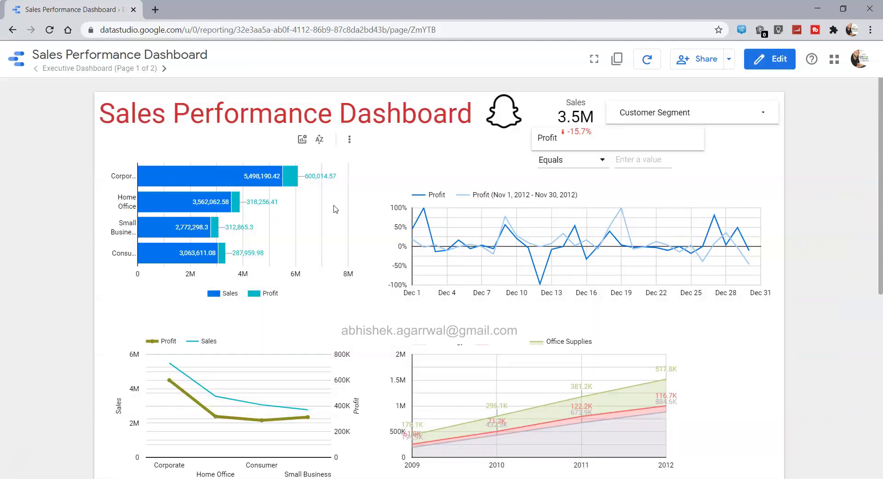
pyautogui.click(319, 139)
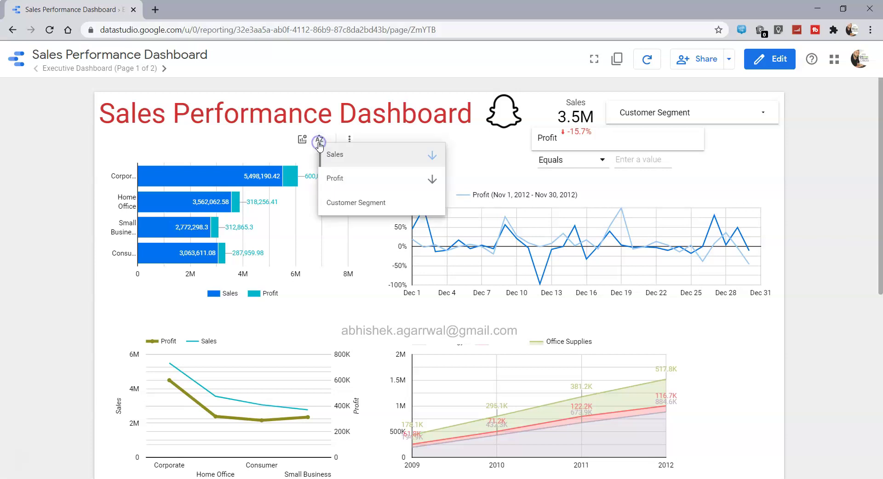
pyautogui.click(355, 156)
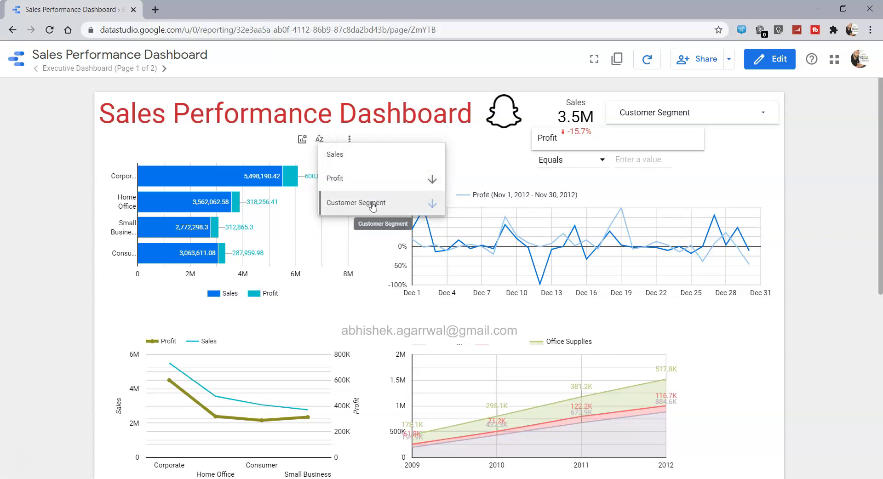
pyautogui.click(366, 157)
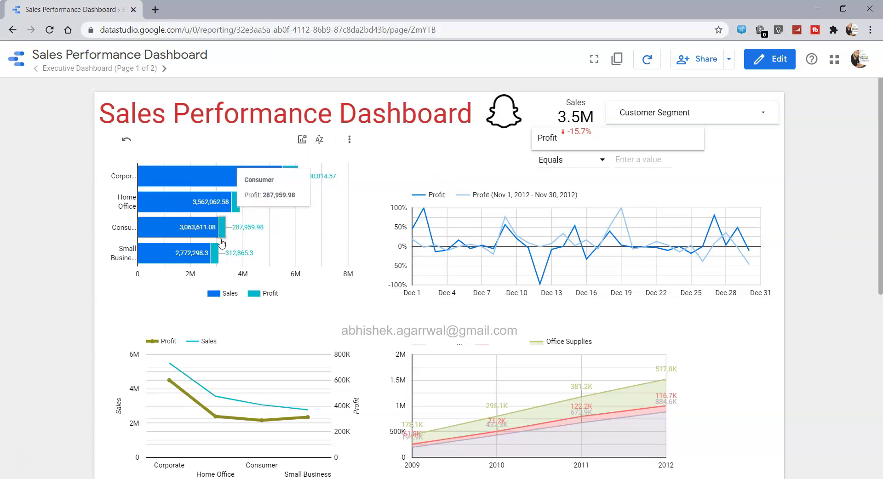
# Re-sort the bar chart by Profit, then by Customer Segment
pyautogui.click(320, 143)
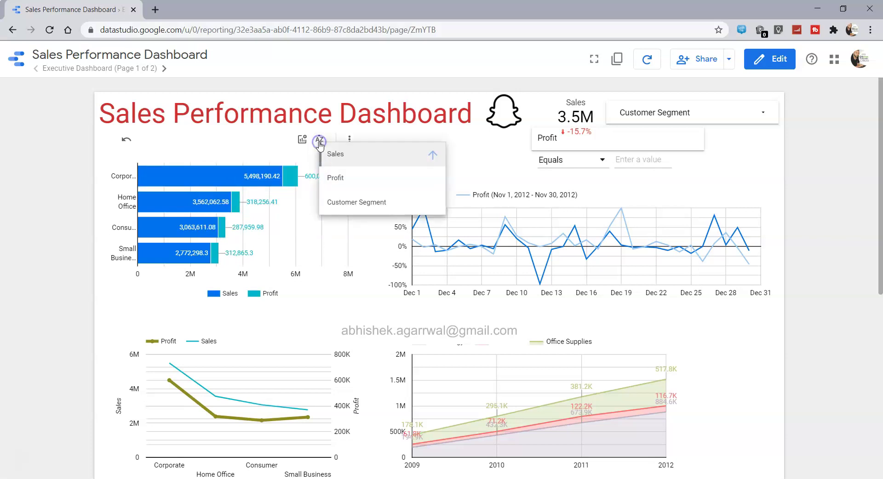
pyautogui.click(343, 180)
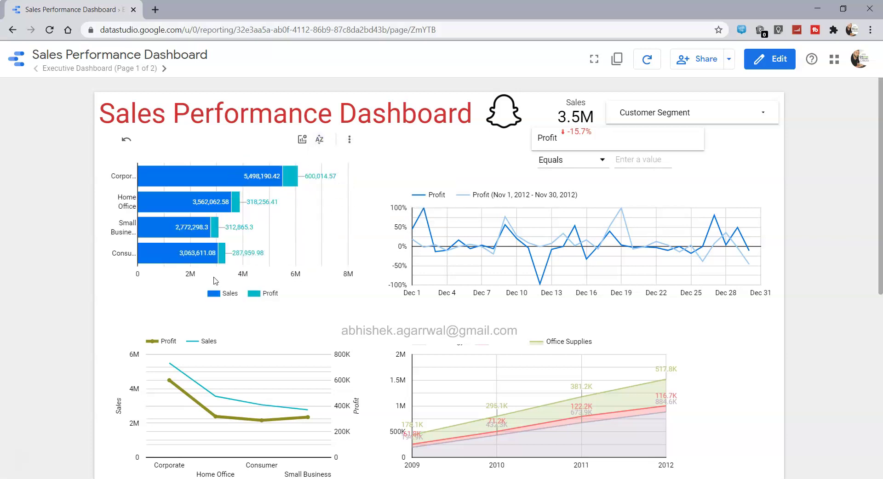
pyautogui.click(320, 140)
pyautogui.click(358, 199)
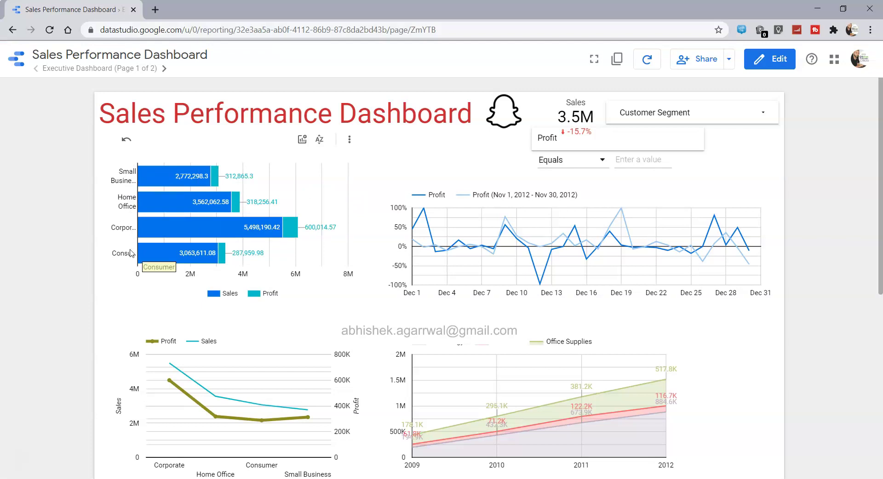
pyautogui.click(355, 216)
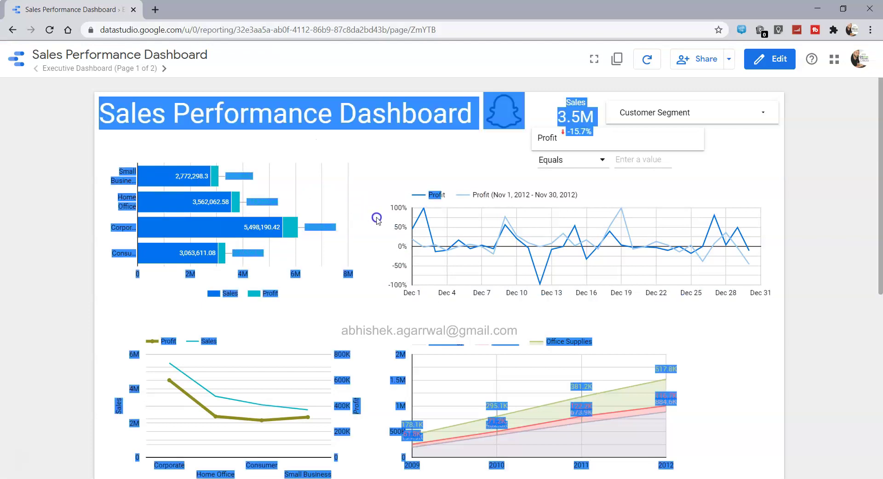
pyautogui.click(377, 219)
pyautogui.moveTo(337, 224)
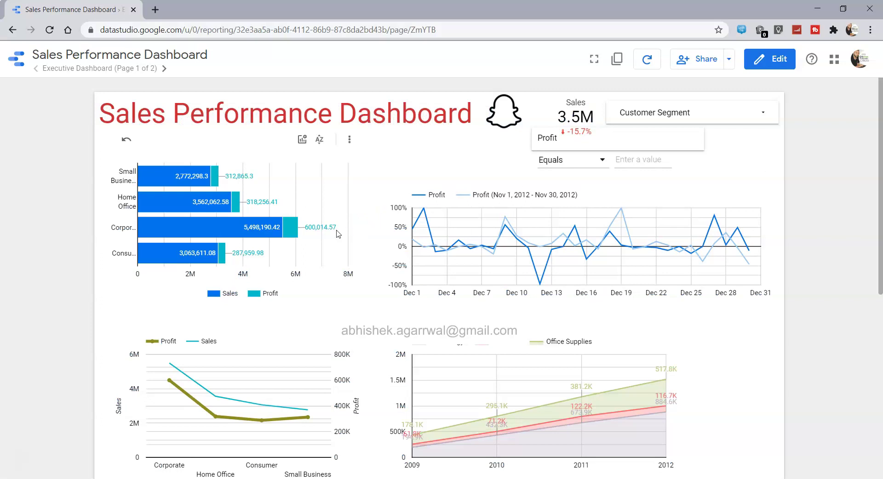
# Back in edit mode, review the bar chart's Interactions and Sort settings and scroll down the canvas
pyautogui.click(776, 57)
pyautogui.click(164, 236)
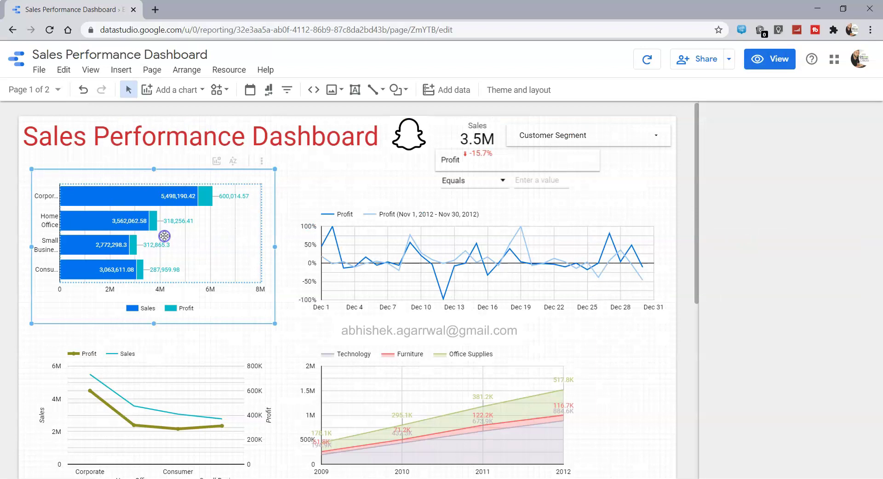
pyautogui.scroll(-8, 763, 321)
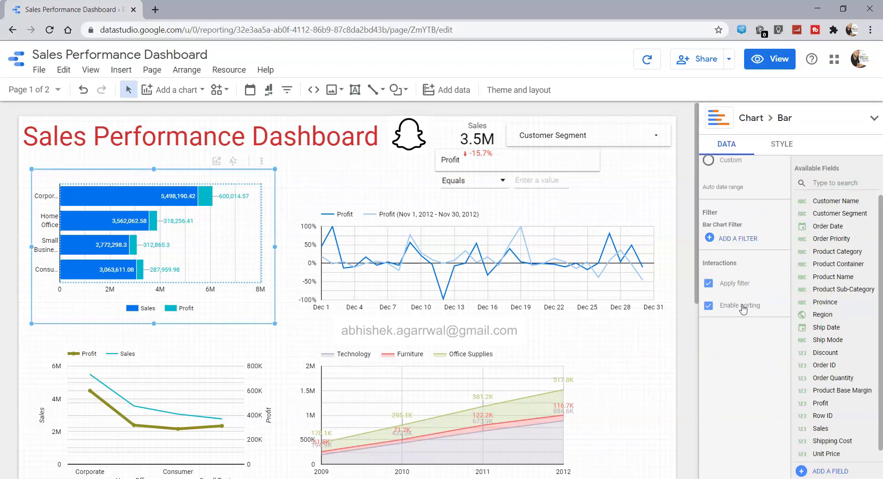
pyautogui.scroll(8, 742, 308)
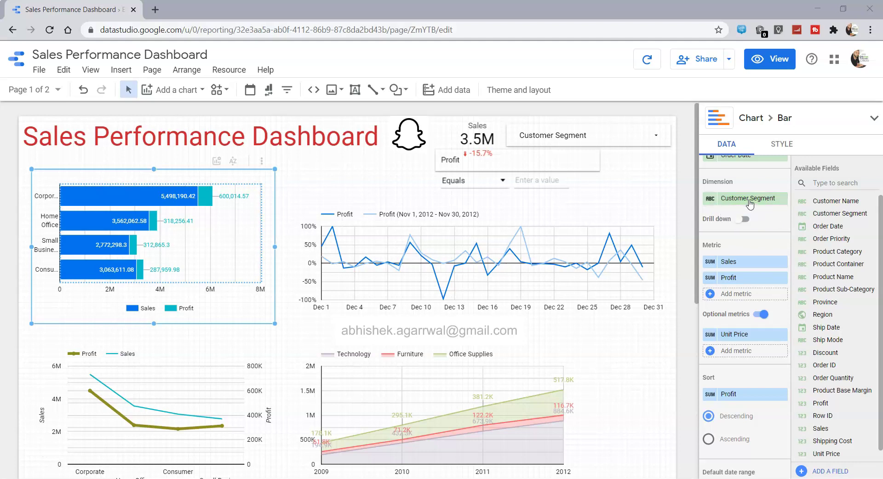
pyautogui.scroll(-5, 476, 375)
pyautogui.click(476, 375)
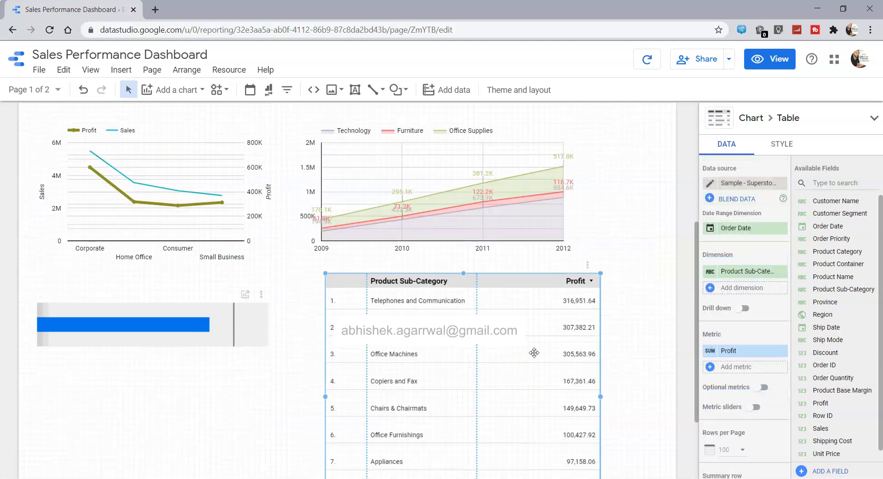
pyautogui.scroll(-2, 540, 365)
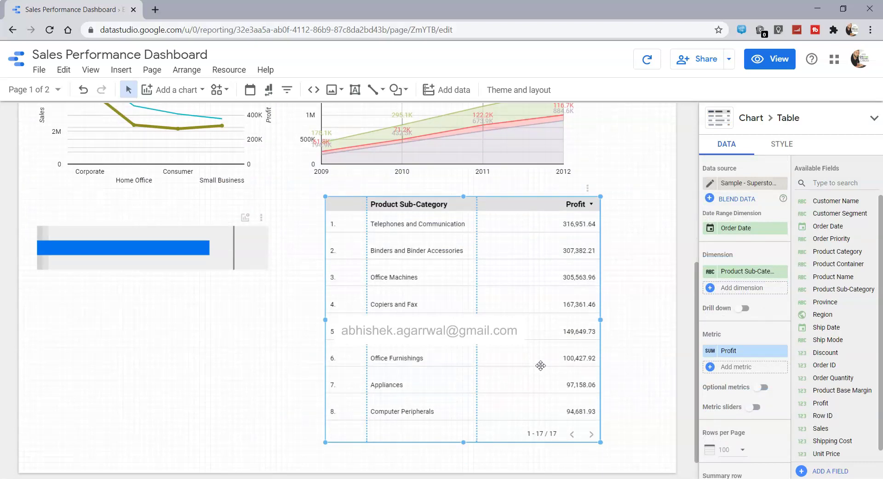
pyautogui.scroll(-2, 734, 321)
pyautogui.scroll(-4, 734, 320)
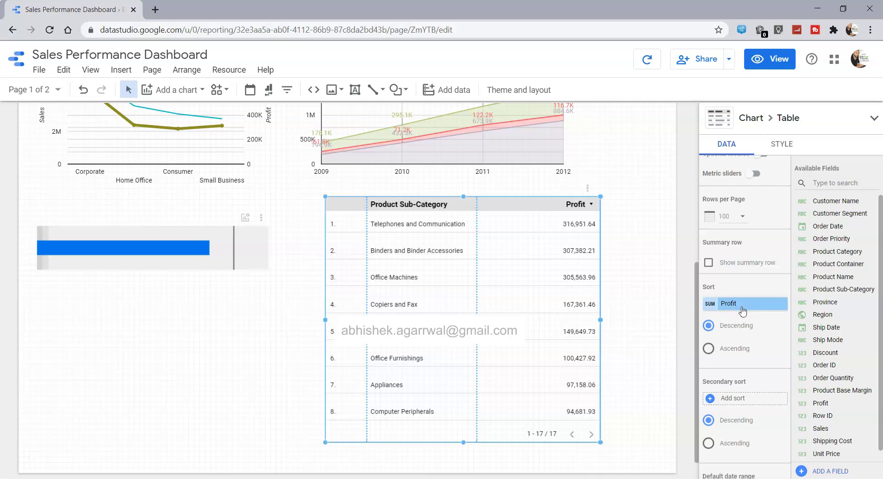
pyautogui.click(742, 310)
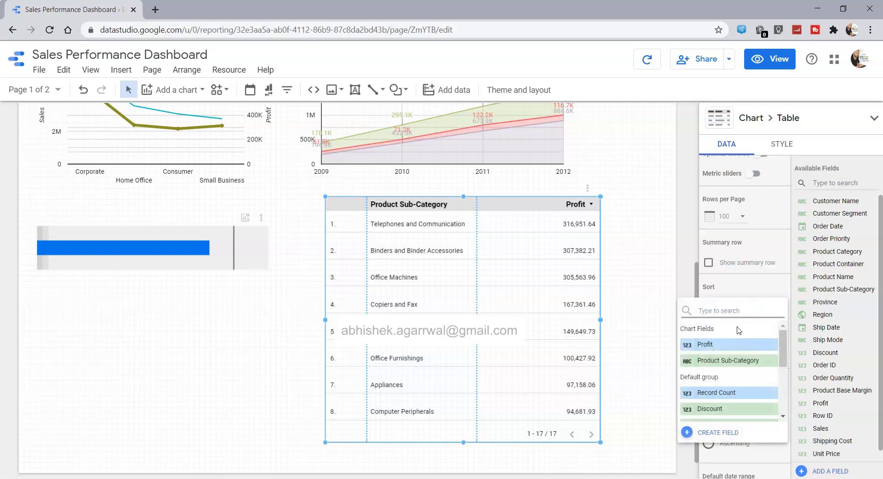
pyautogui.scroll(-5, 730, 407)
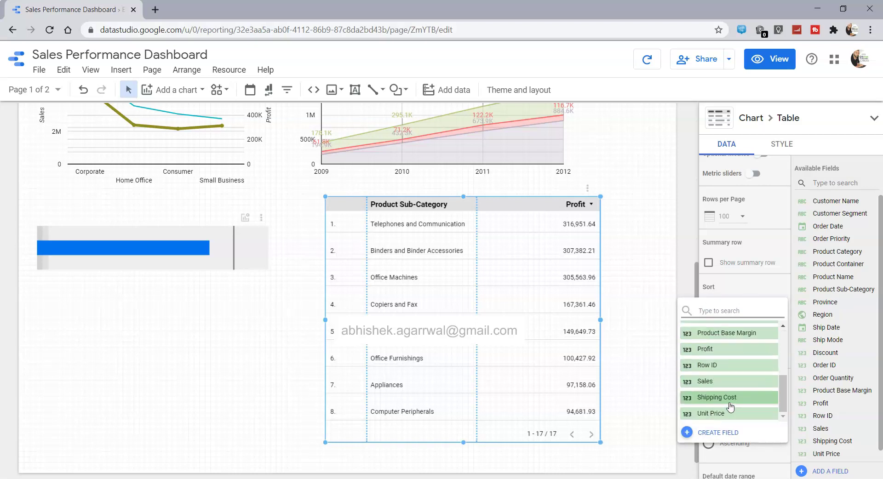
pyautogui.scroll(5, 730, 407)
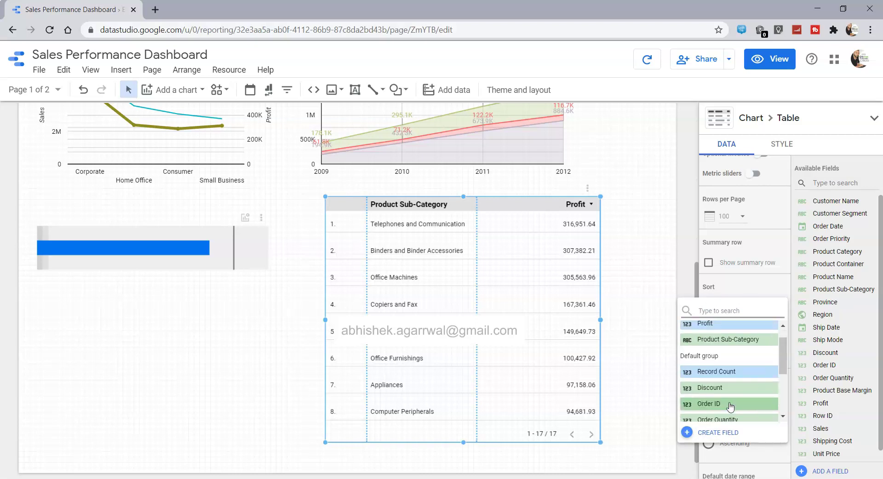
pyautogui.click(755, 285)
pyautogui.scroll(-6, 747, 345)
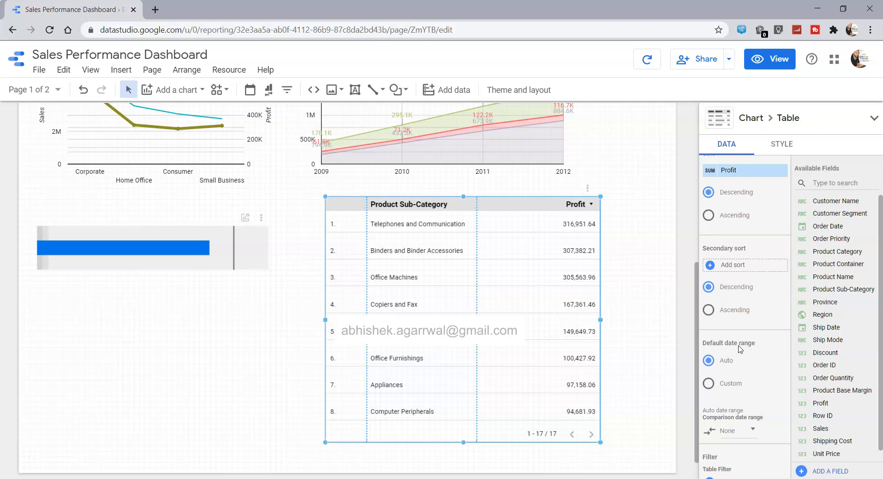
pyautogui.scroll(-2, 739, 350)
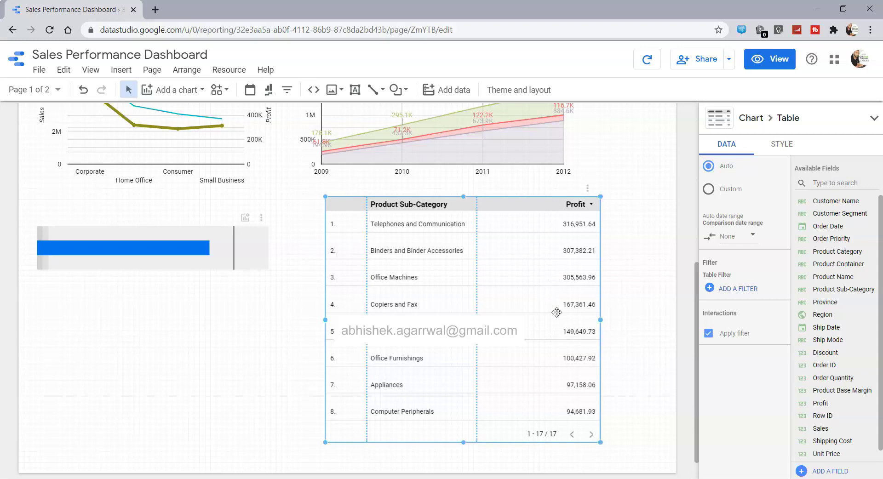
pyautogui.scroll(2, 557, 312)
pyautogui.scroll(5, 556, 312)
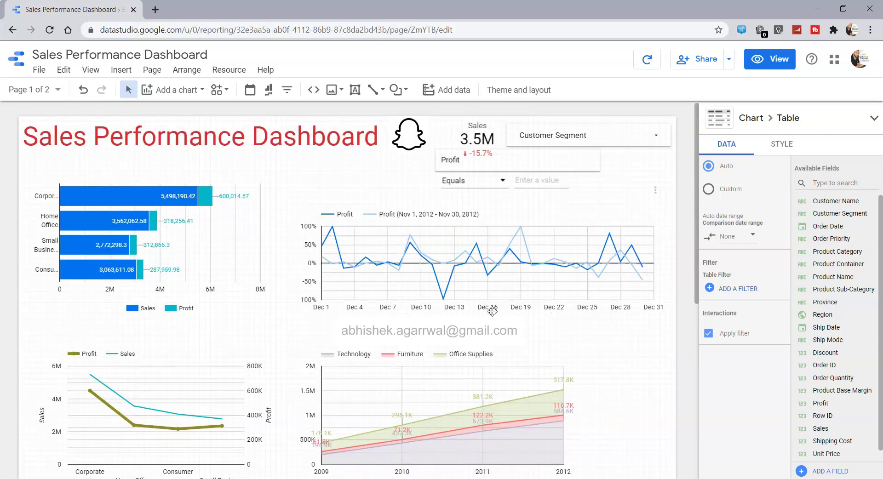
pyautogui.scroll(-6, 492, 311)
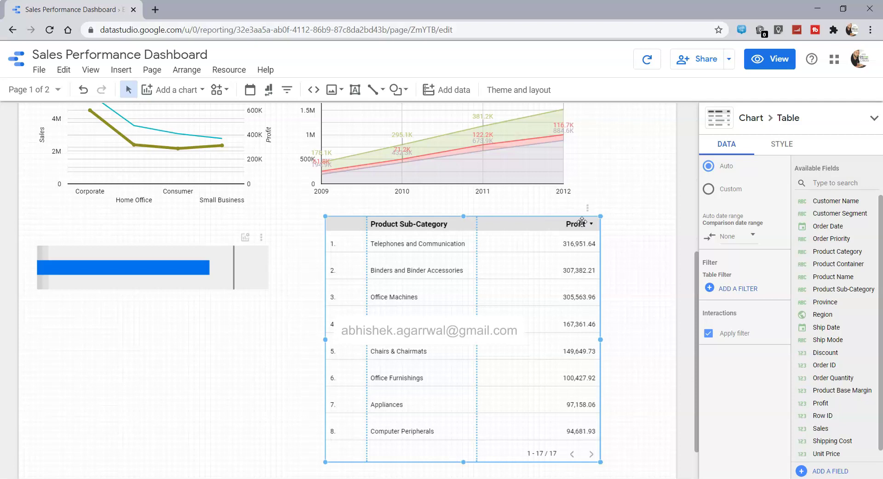
pyautogui.scroll(6, 663, 302)
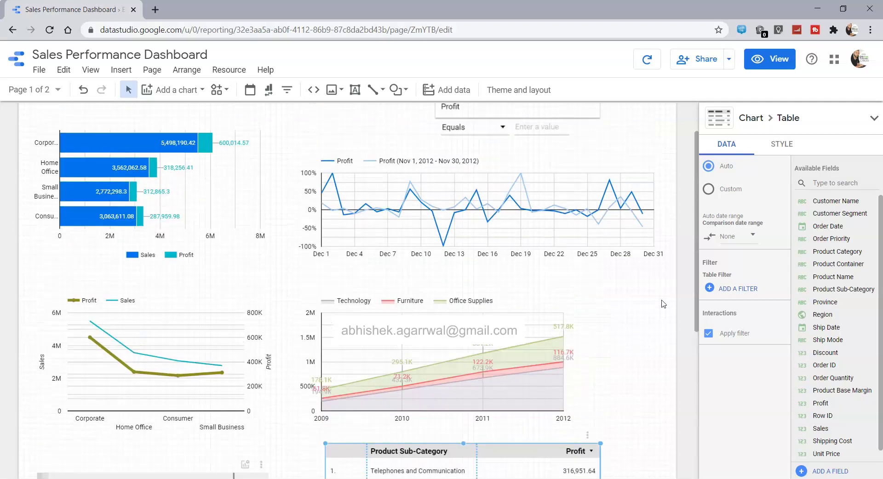
pyautogui.scroll(8, 765, 275)
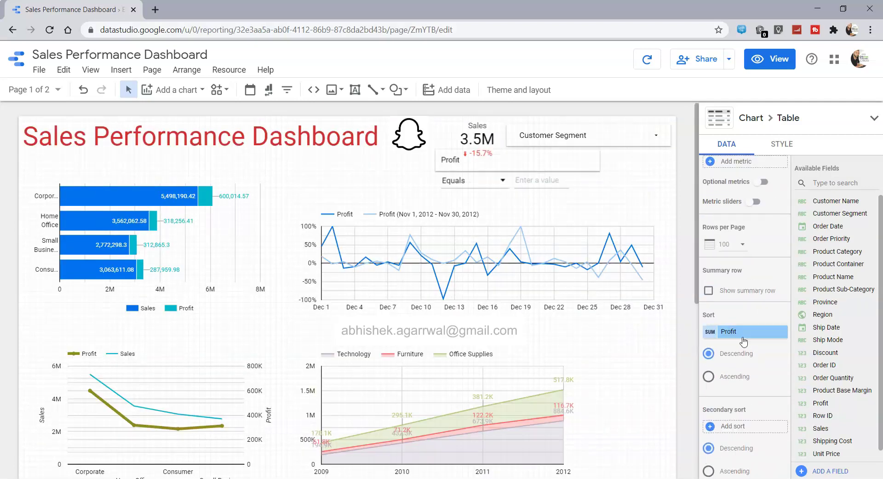
# Add Sales as a metric column to the table by searching 'sale'
pyautogui.scroll(5, 747, 294)
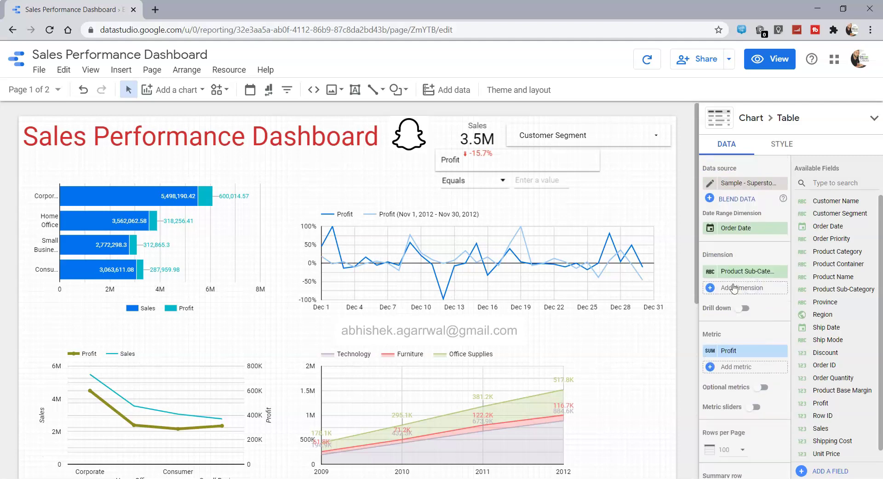
pyautogui.click(729, 367)
pyautogui.write('sale')
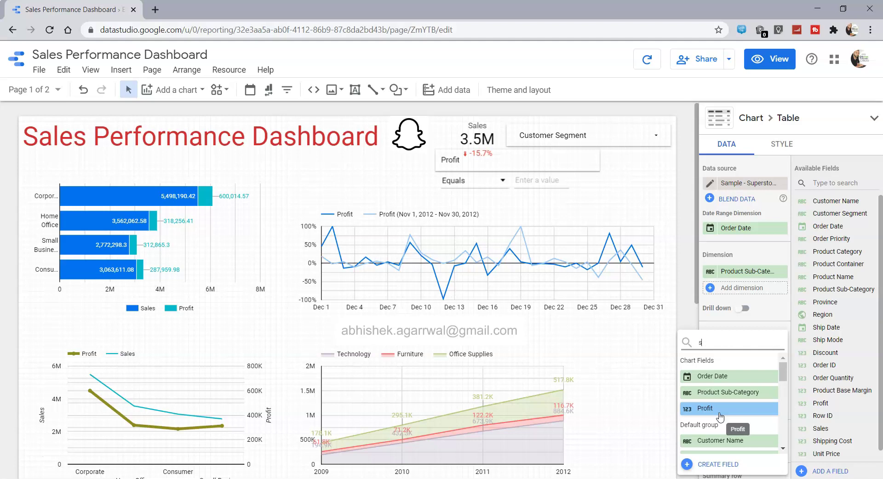
pyautogui.click(711, 377)
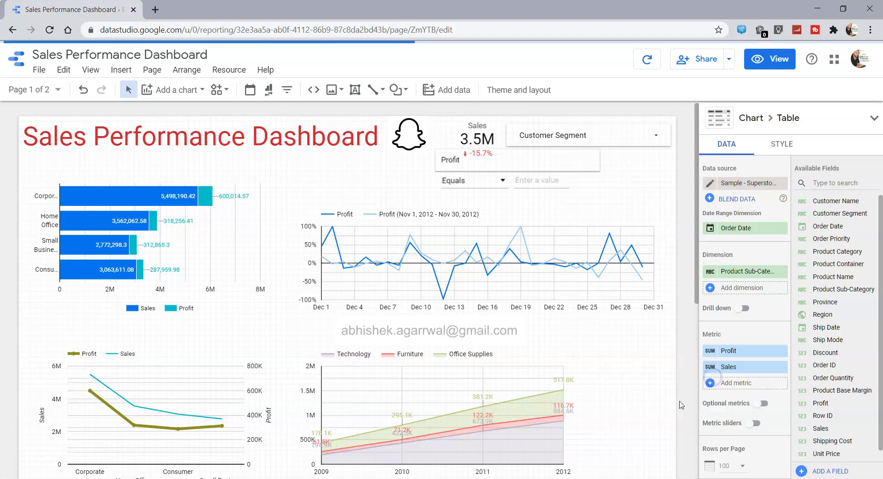
pyautogui.scroll(-2, 637, 441)
pyautogui.scroll(-6, 740, 416)
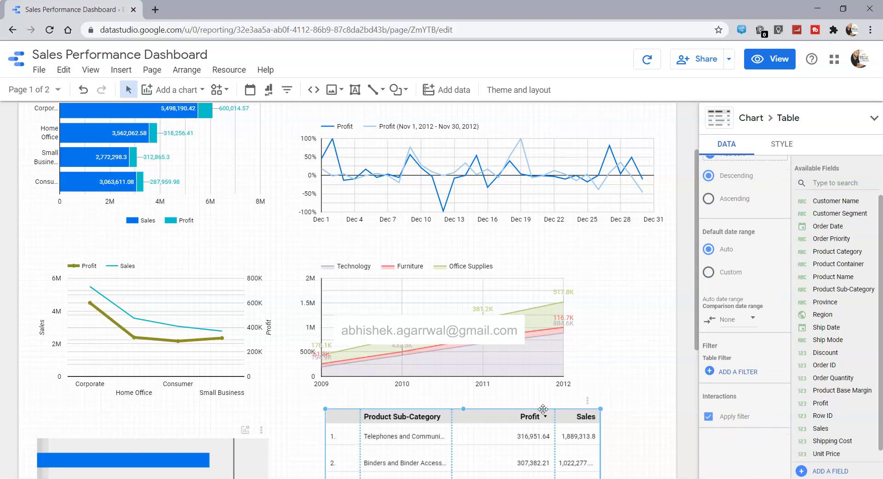
# Preview the report in view mode and scroll to the Product Sub-Category table
pyautogui.click(765, 69)
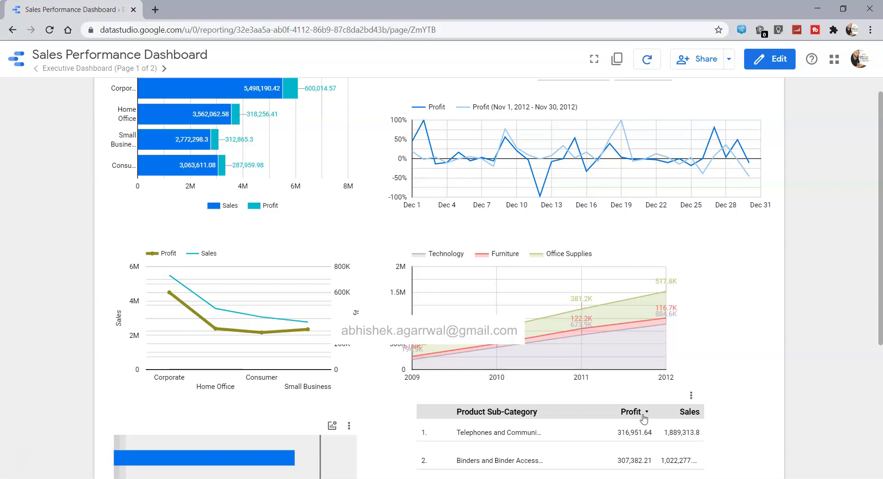
pyautogui.scroll(-1, 655, 416)
pyautogui.scroll(-2, 655, 417)
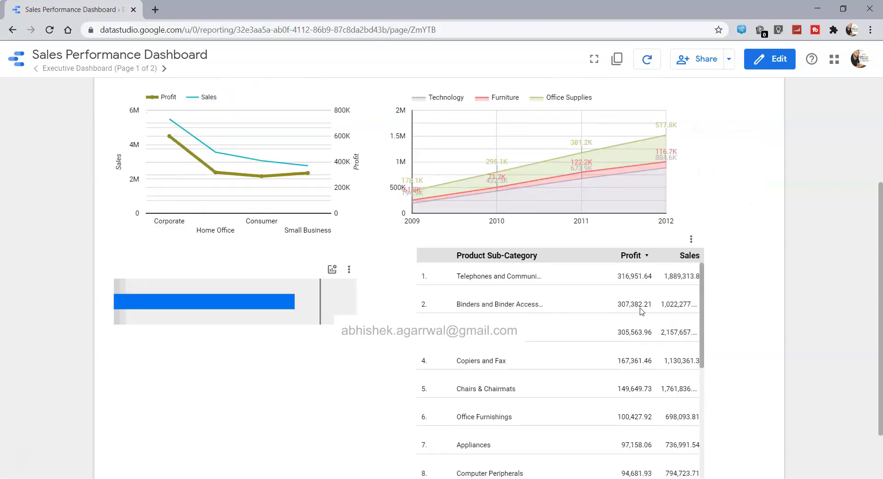
pyautogui.scroll(5, 329, 242)
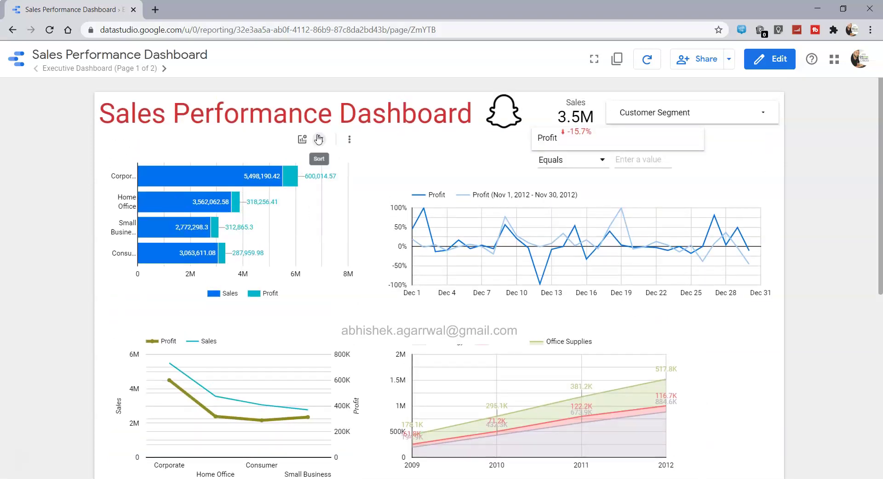
pyautogui.scroll(-4, 540, 329)
pyautogui.scroll(5, 541, 330)
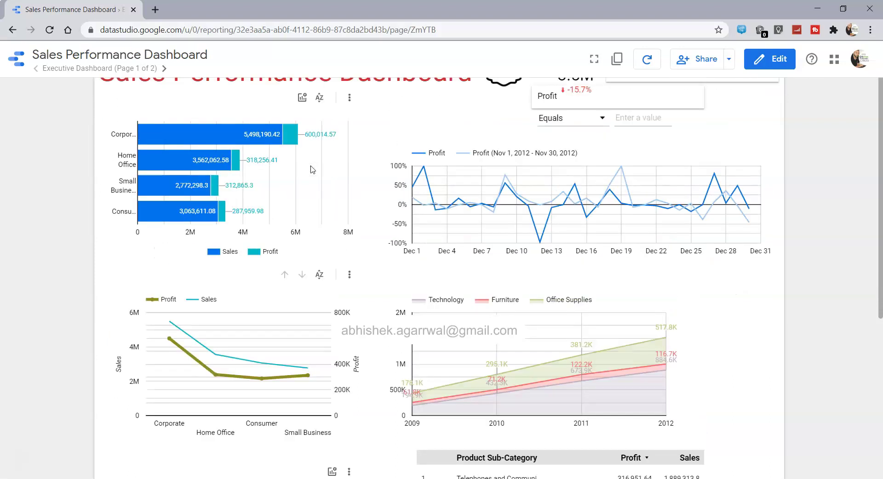
pyautogui.scroll(-5, 628, 296)
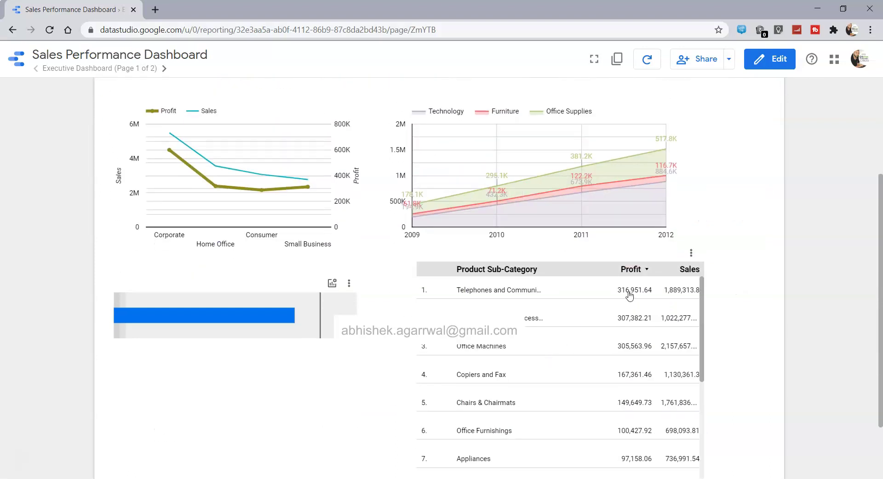
# Sort the table by Sales, then by Profit, twice via the column headers
pyautogui.click(687, 269)
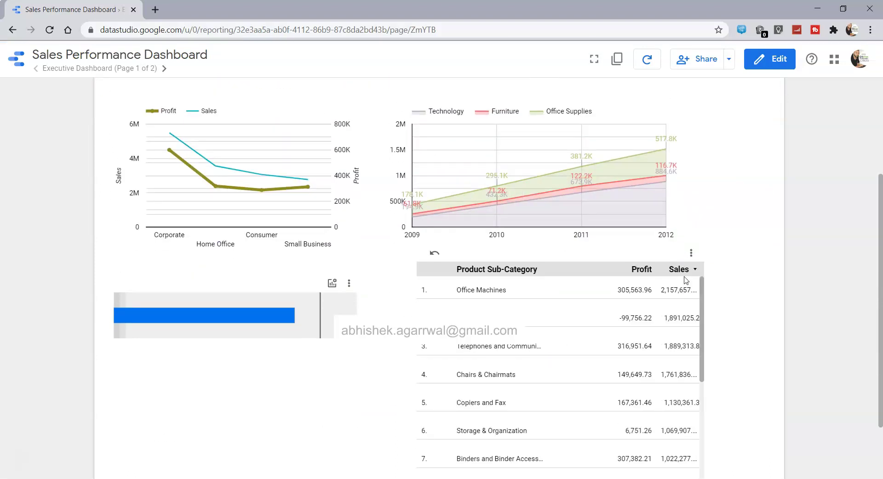
pyautogui.click(645, 269)
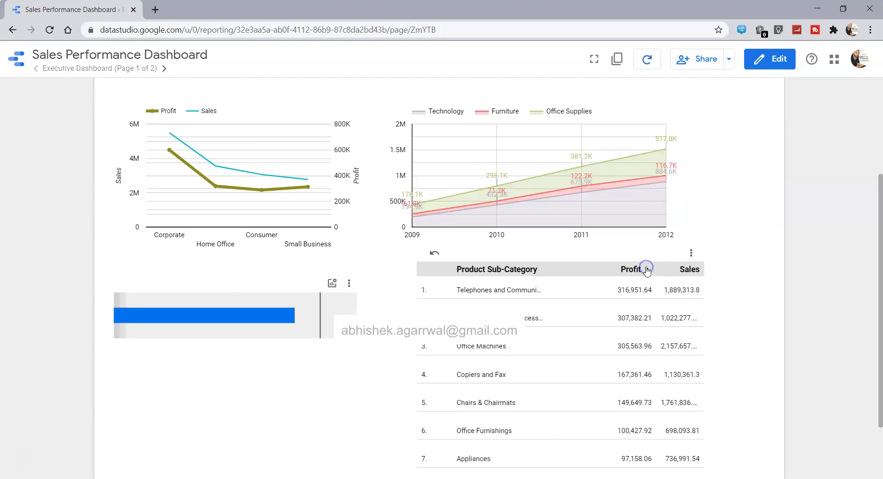
pyautogui.click(685, 272)
pyautogui.click(643, 272)
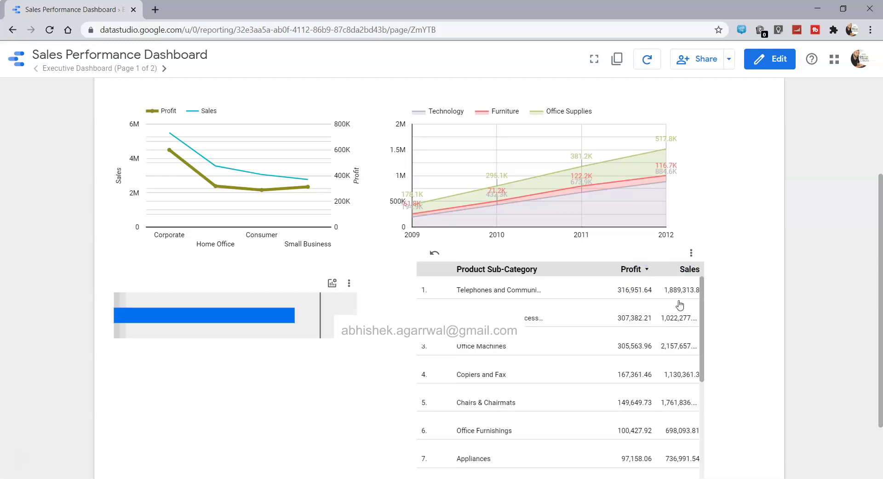
pyautogui.scroll(1, 684, 307)
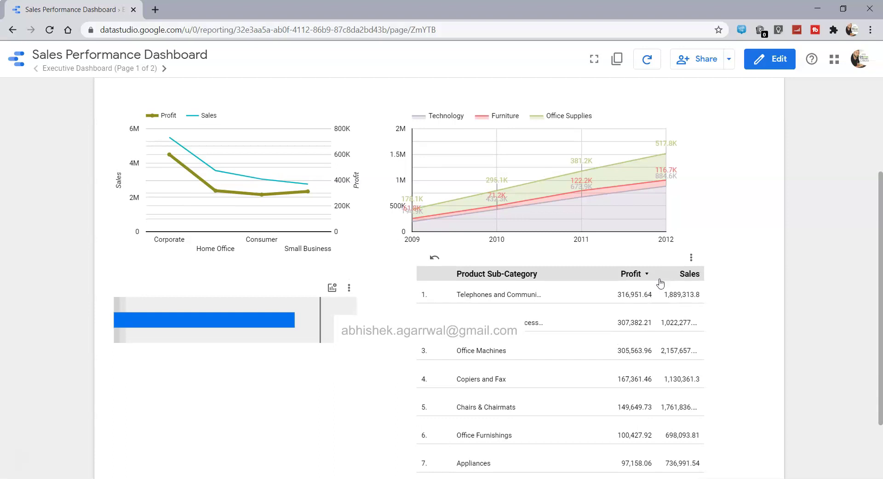